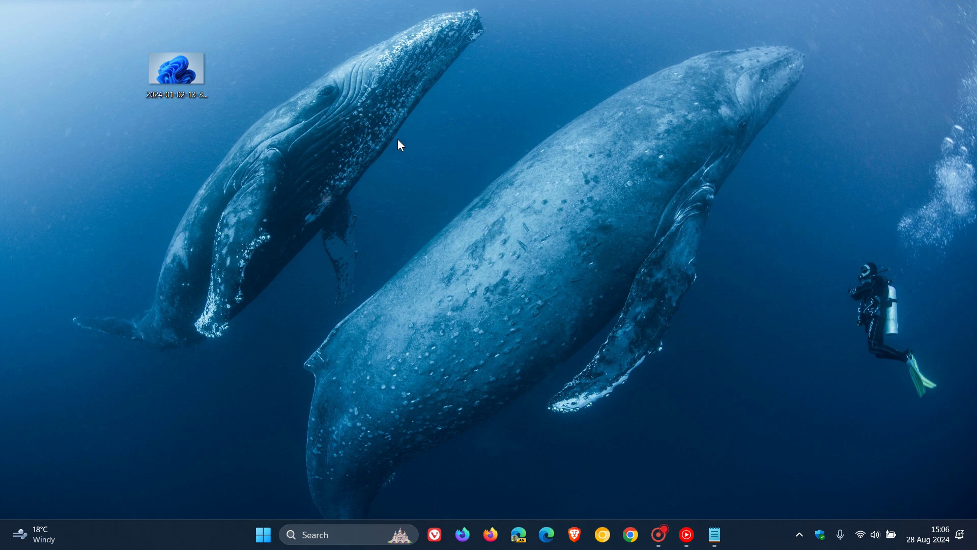
- Check the image file's Windows 11 compact context menu and its expanded classic menu
right_click(180, 72)
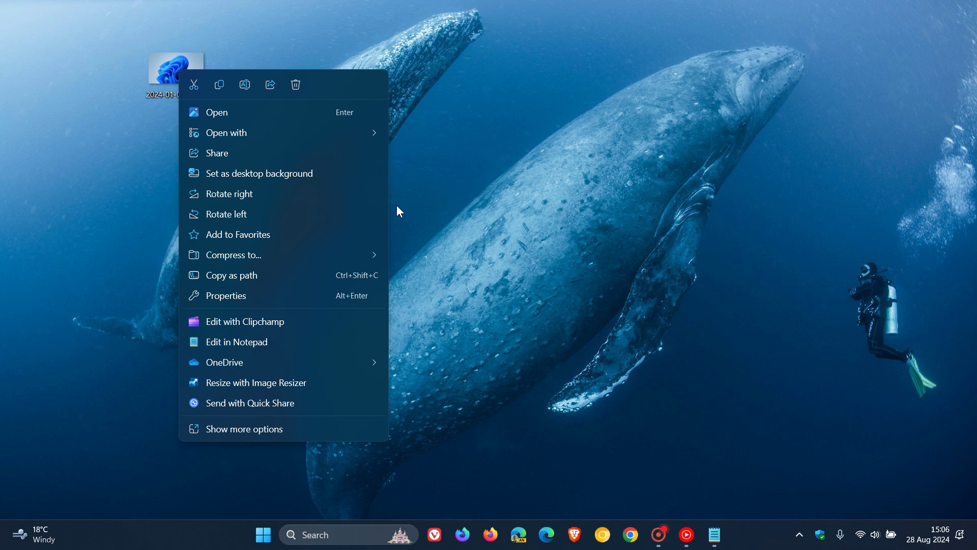
click(283, 428)
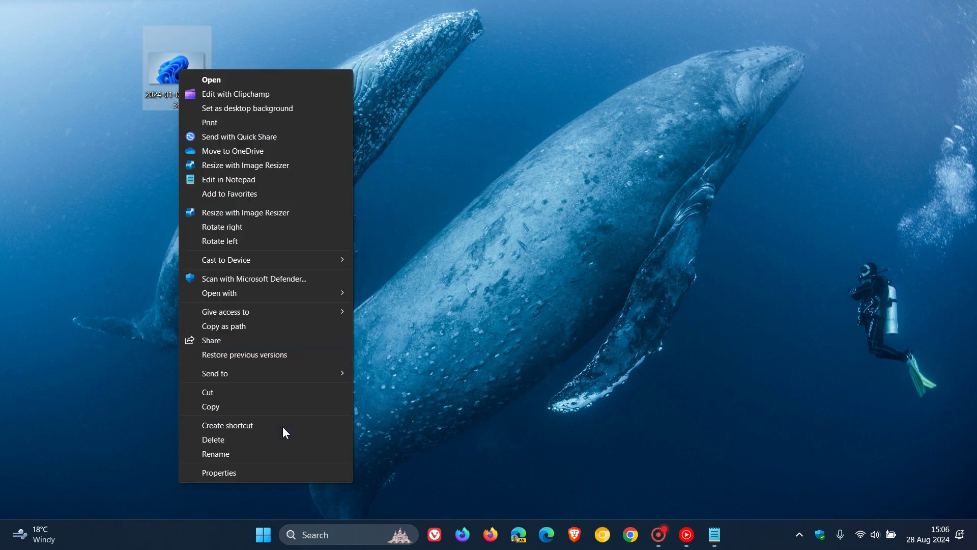
click(426, 148)
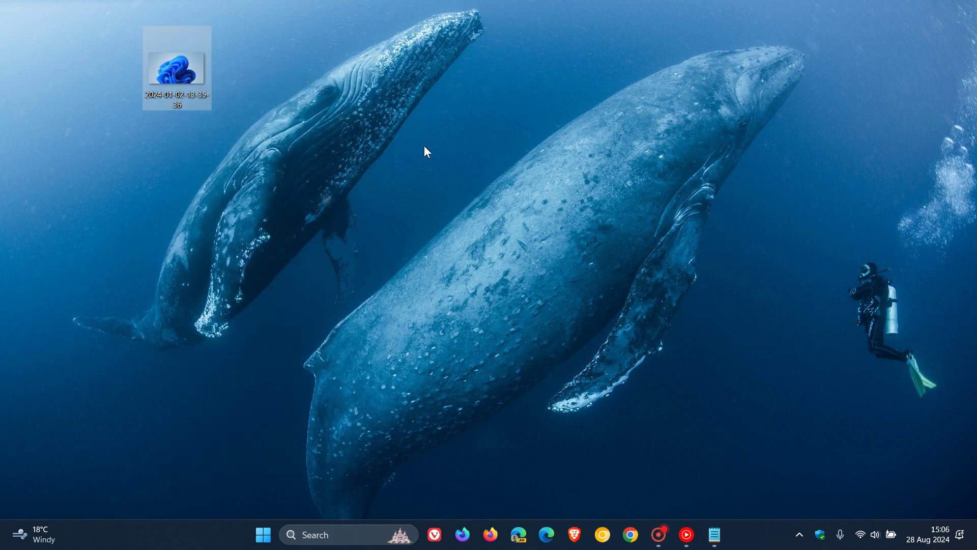
right_click(176, 71)
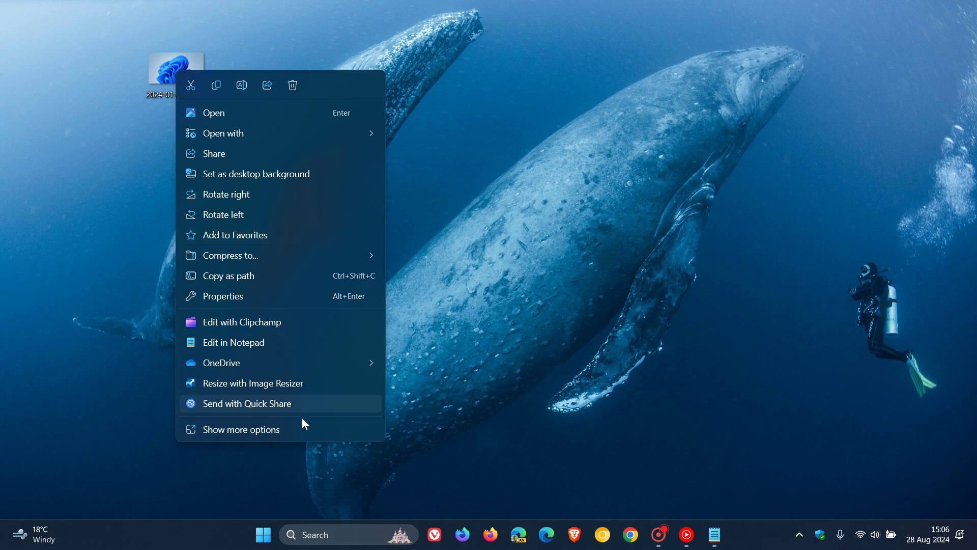
click(303, 434)
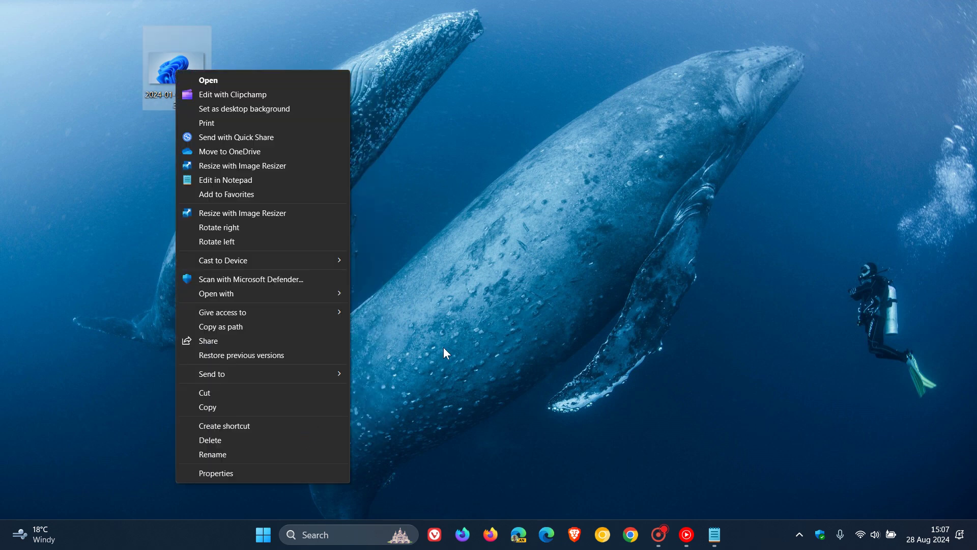
click(169, 72)
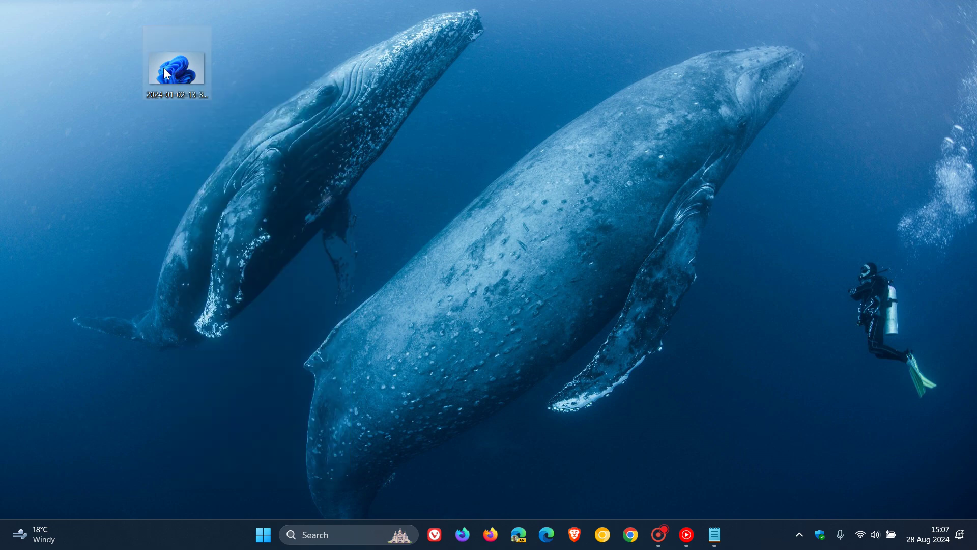
right_click(163, 68)
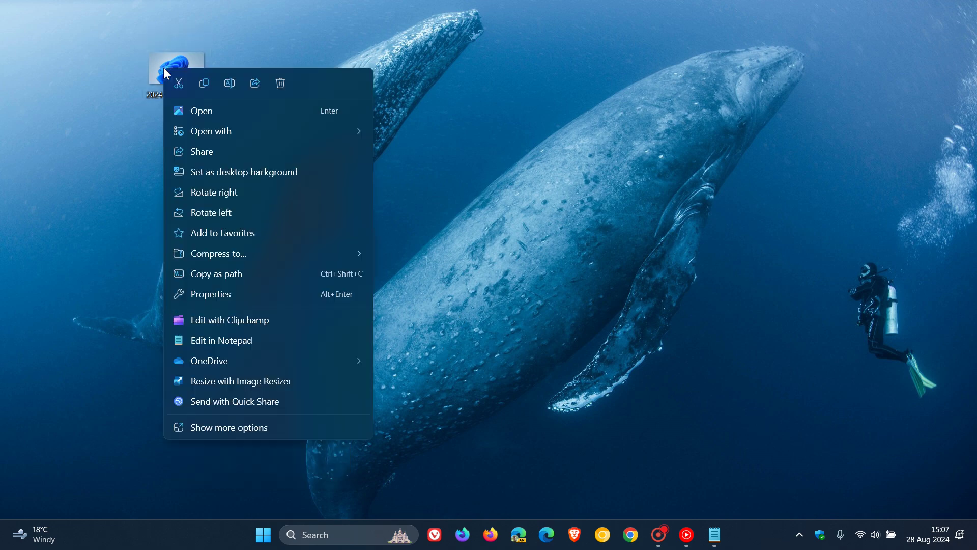
click(590, 267)
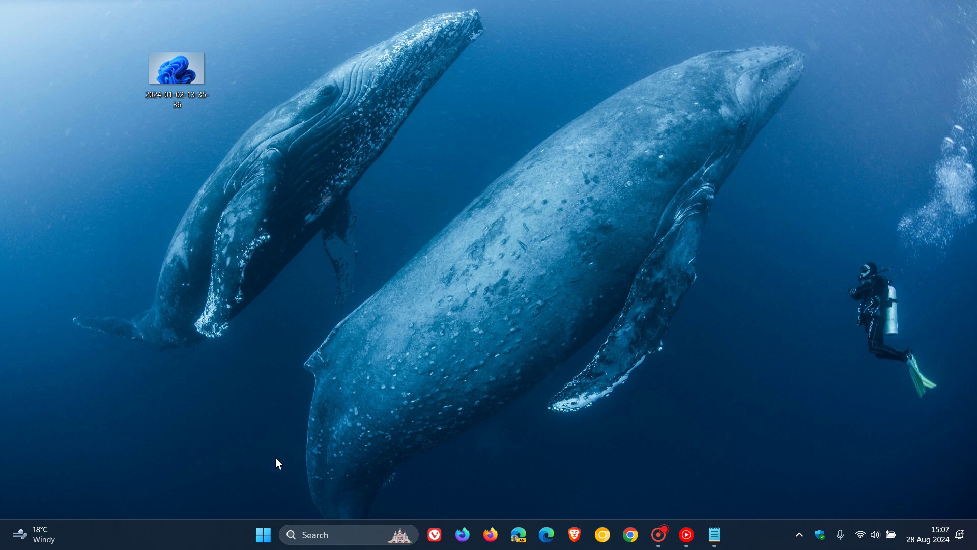
- Launch Registry Editor by running regedit from the Start button's Run dialog
right_click(263, 539)
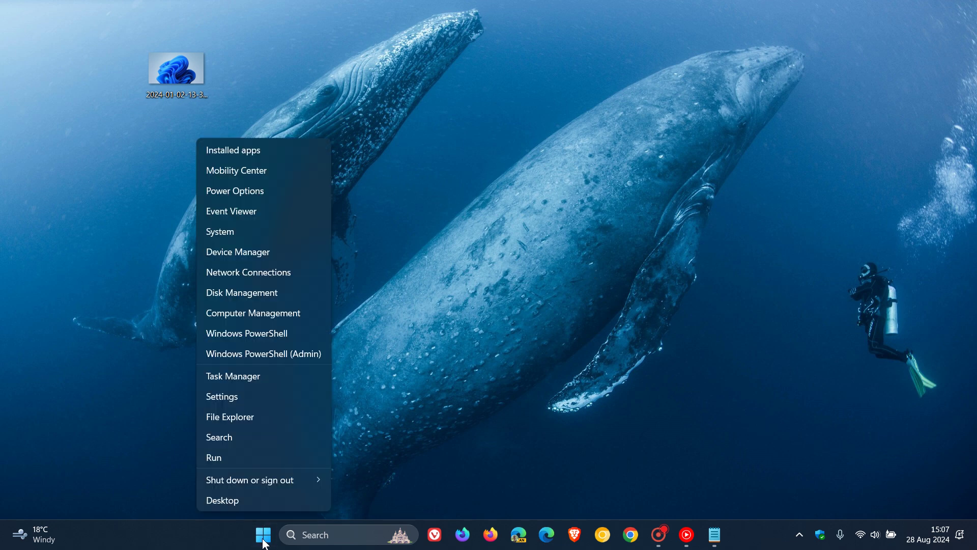
click(255, 457)
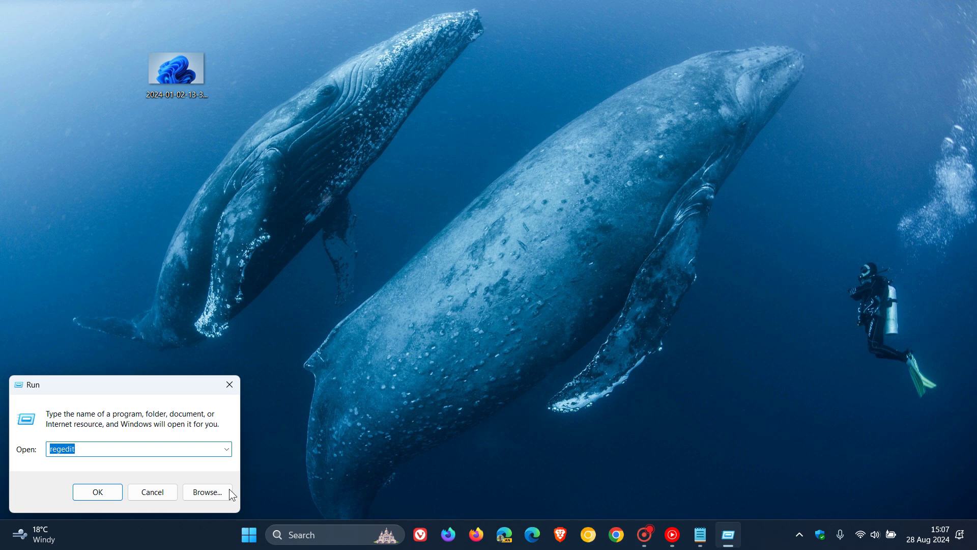
click(107, 493)
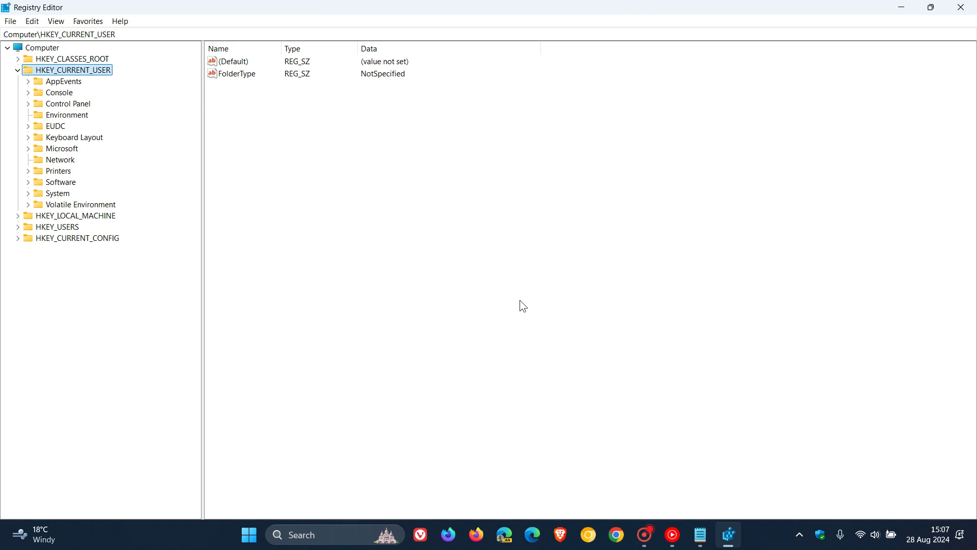
- Look through Registry Editor's File menu, then close it without choosing anything
click(11, 21)
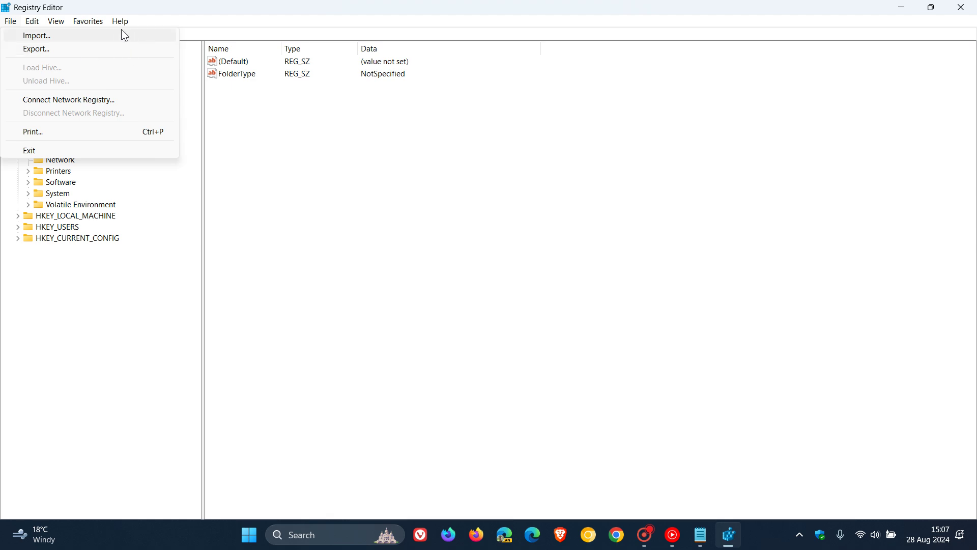
click(624, 268)
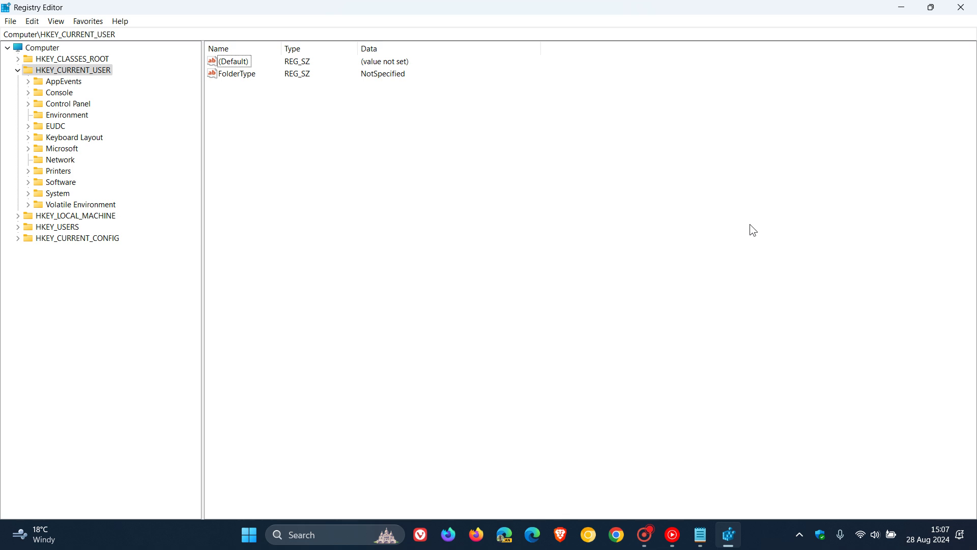
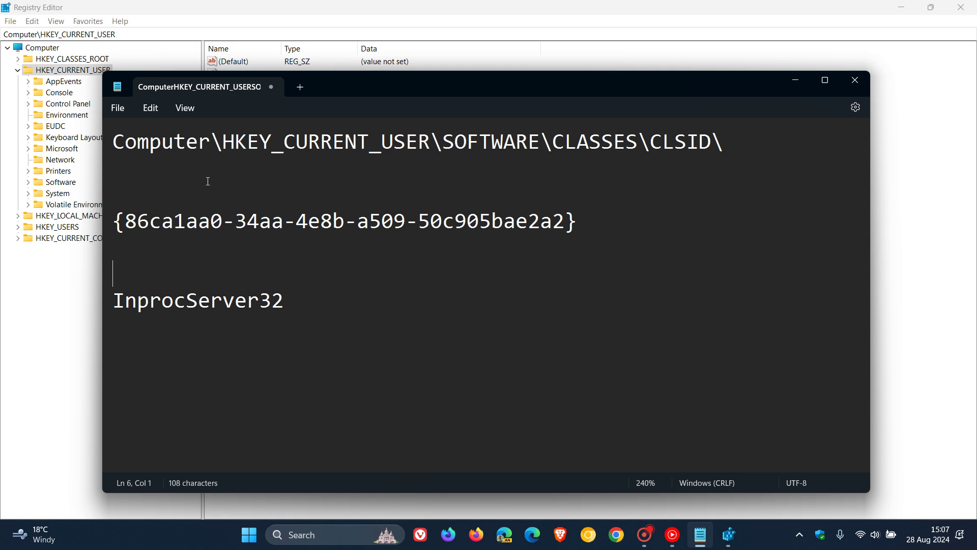
- Copy the path Computer\HKEY_CURRENT_USER\SOFTWARE\CLASSES\CLSID\ from the first line of the Notepad notes
drag(116, 141, 731, 144)
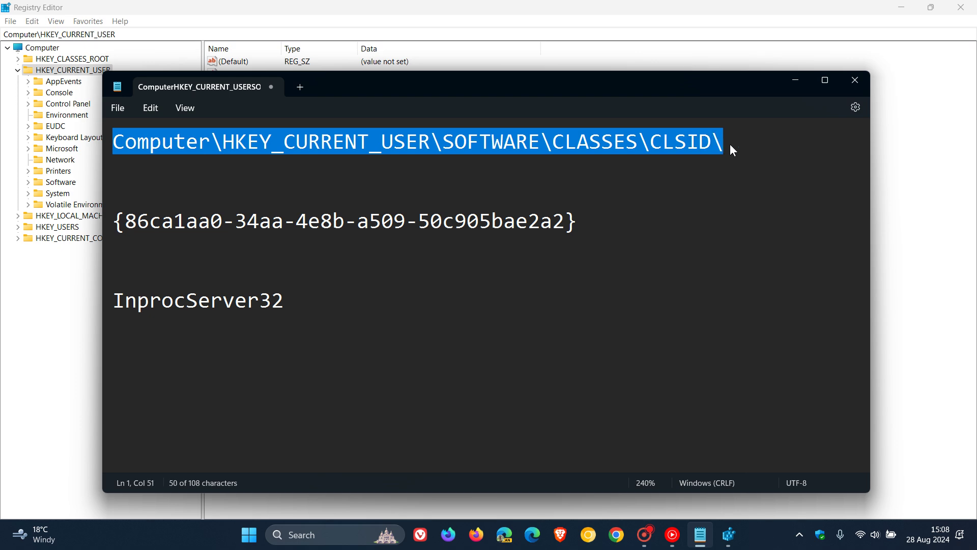
right_click(593, 140)
click(661, 206)
- Paste the copied CLSID path into the Registry Editor address bar to open HKEY_CURRENT_USER\Software\Classes\CLSID
click(798, 80)
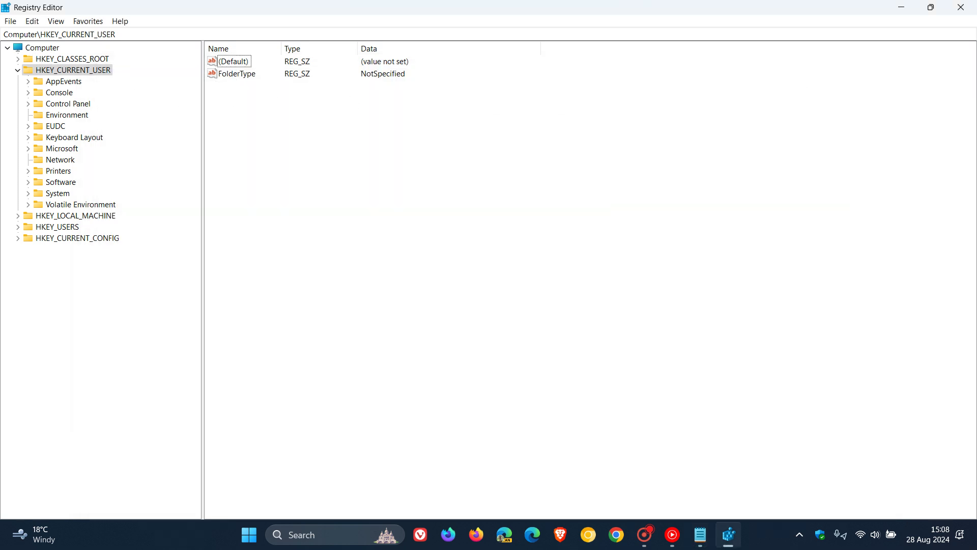
drag(3, 34, 116, 34)
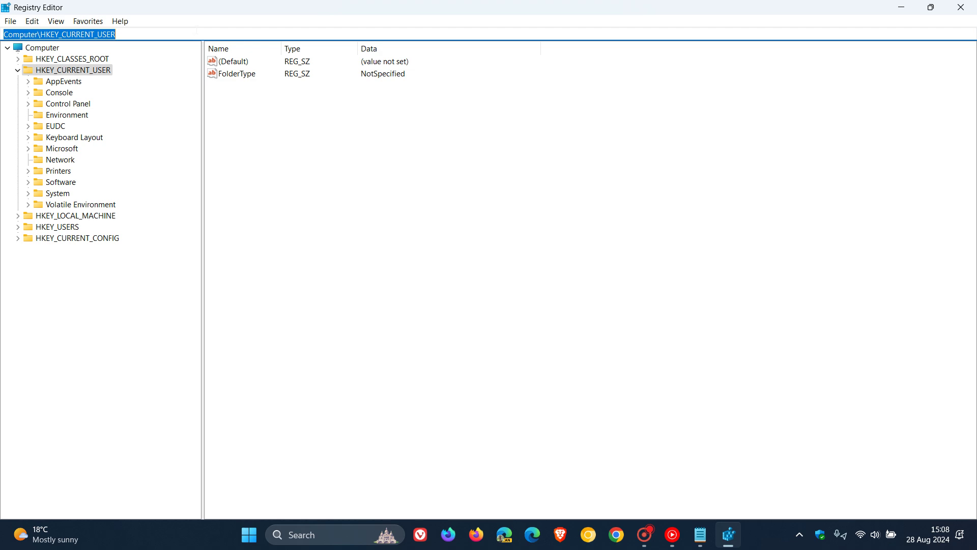
right_click(100, 31)
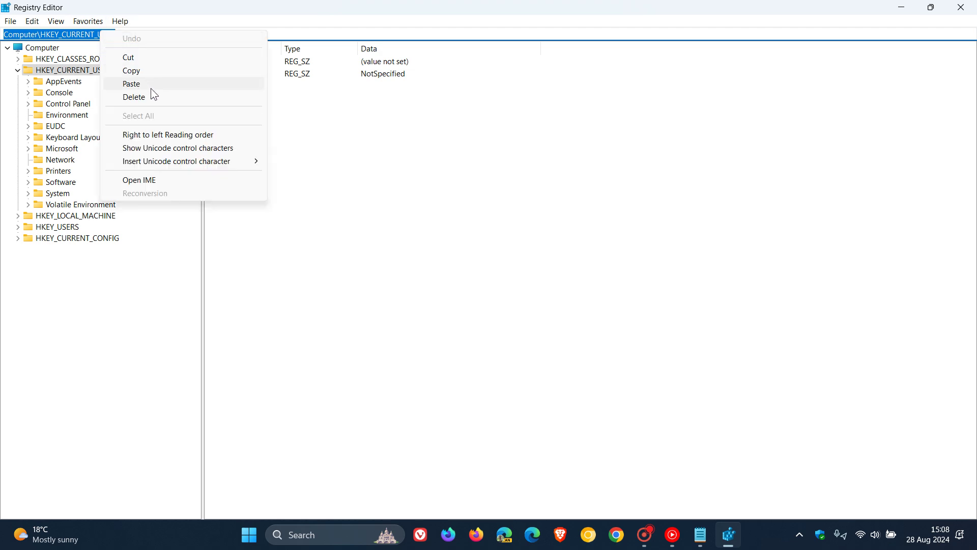
click(132, 84)
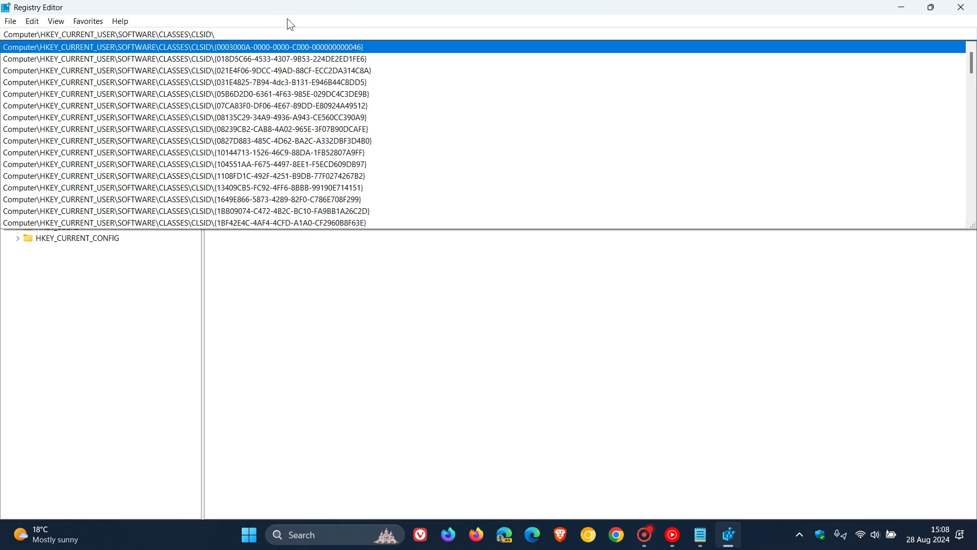
key(Return)
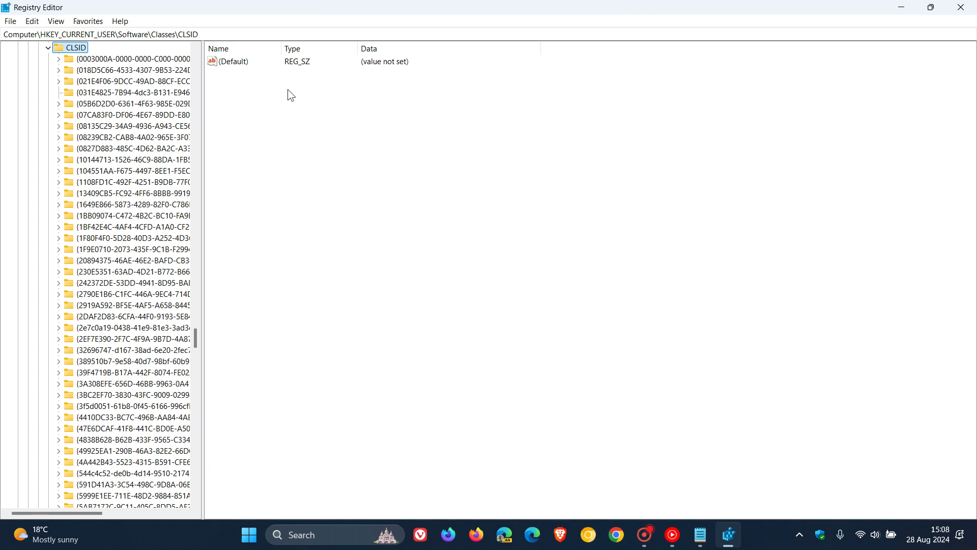
- Create New Key #1 under CLSID, then bring the Notepad notes back
right_click(436, 197)
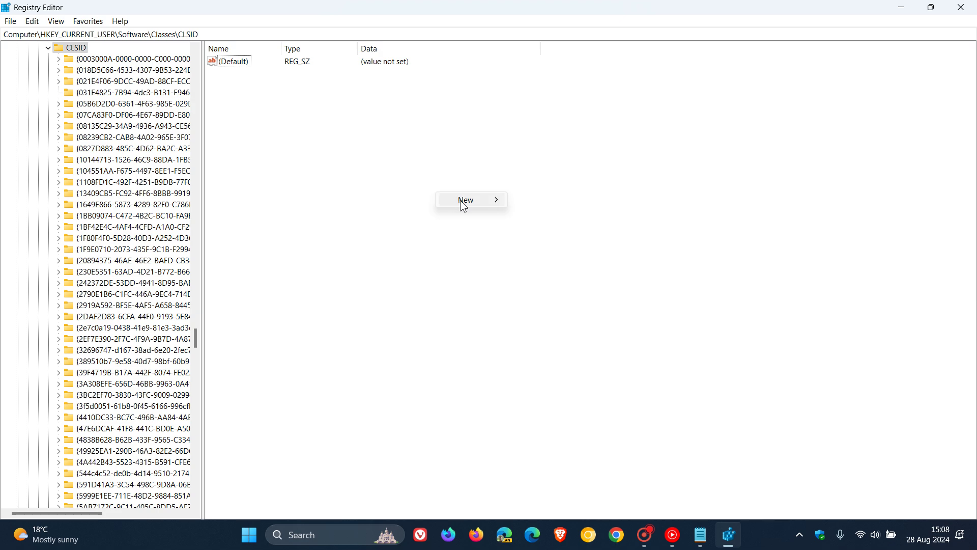
mouse_move(461, 201)
click(549, 199)
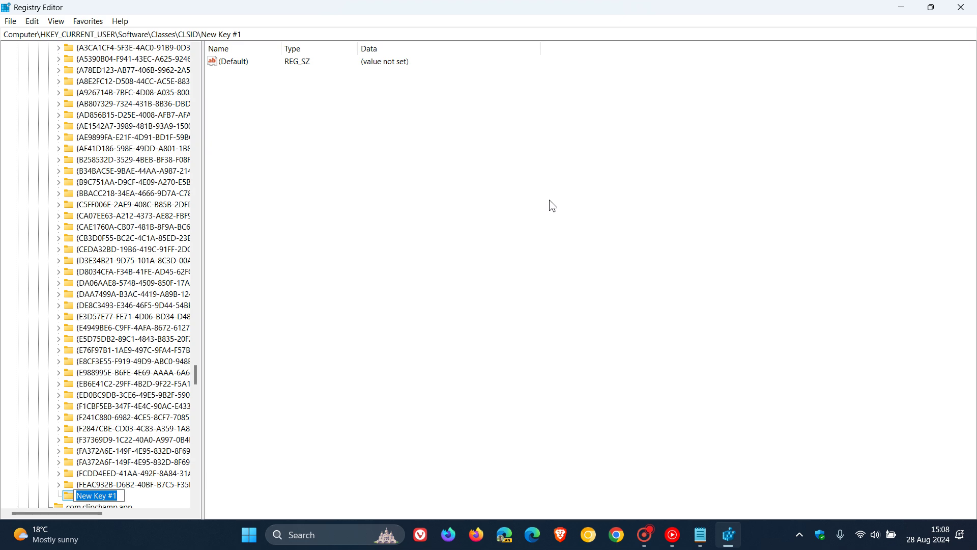
drag(197, 370, 197, 377)
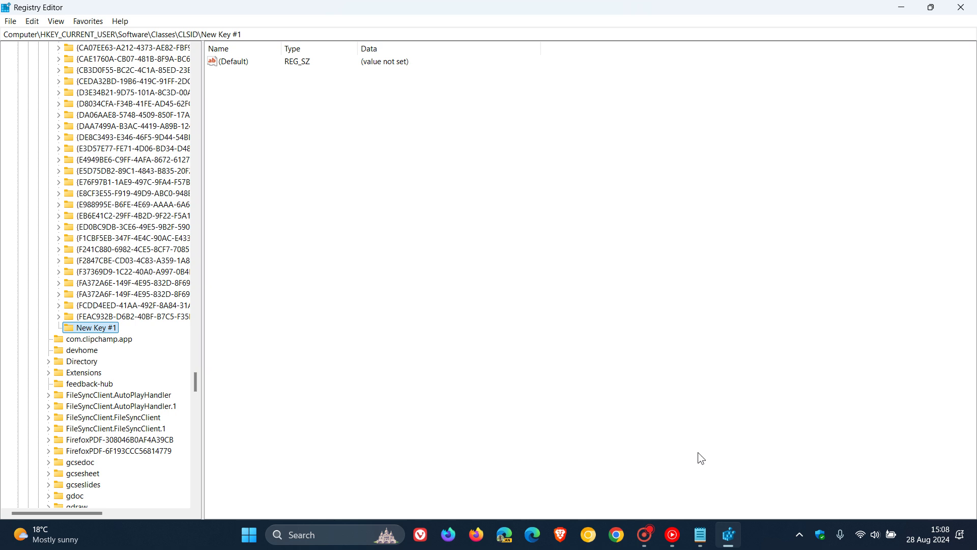
click(700, 534)
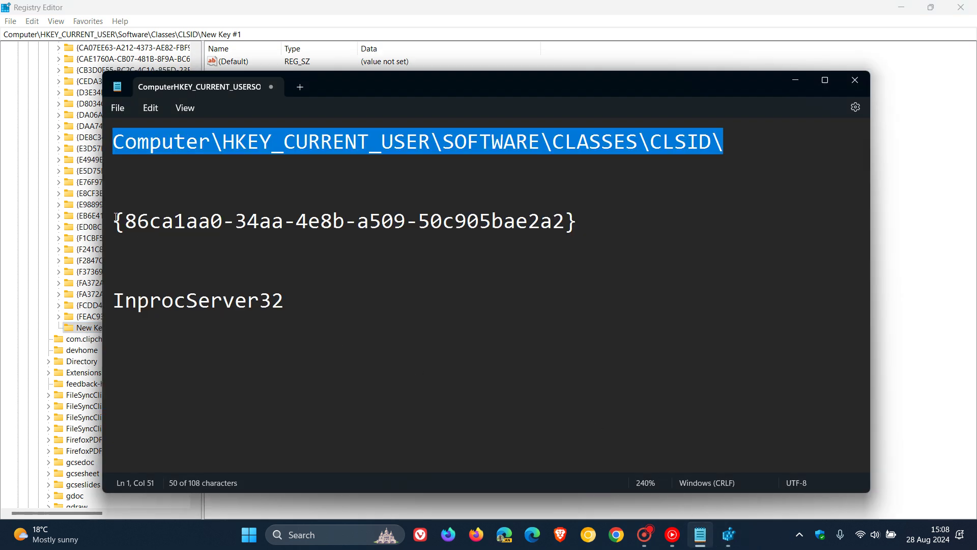
- Select the GUID {86ca1aa0-34aa-4e8b-a509-50c905bae2a2} in the notes for copying
drag(112, 221, 557, 219)
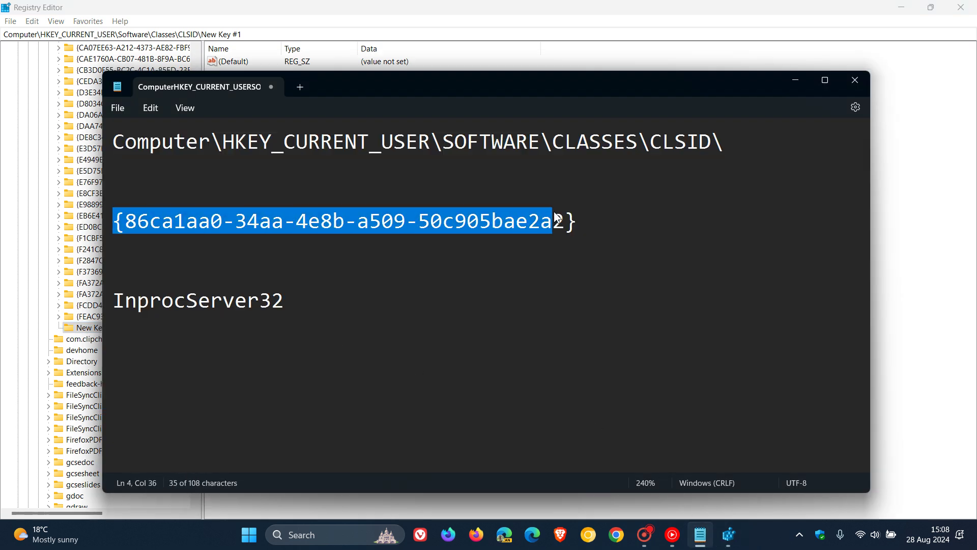
right_click(462, 216)
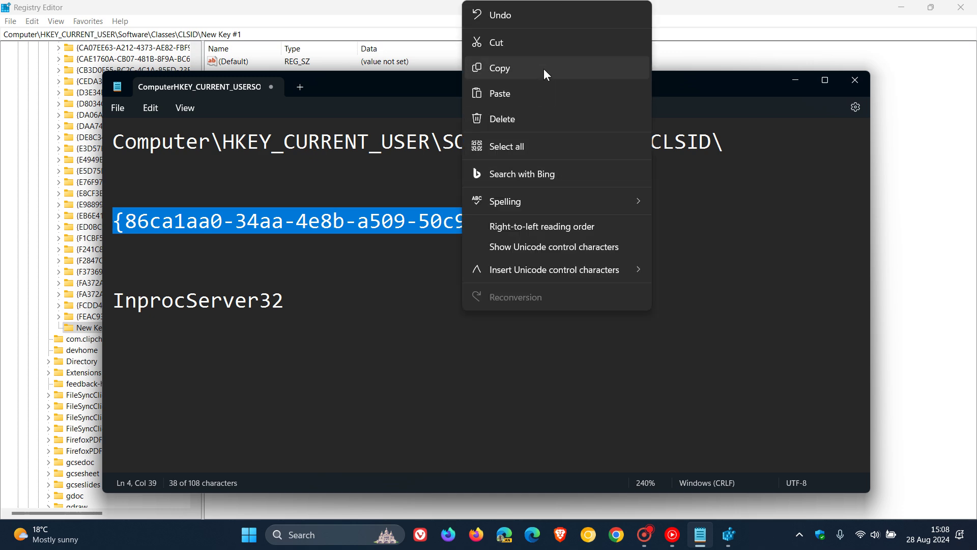
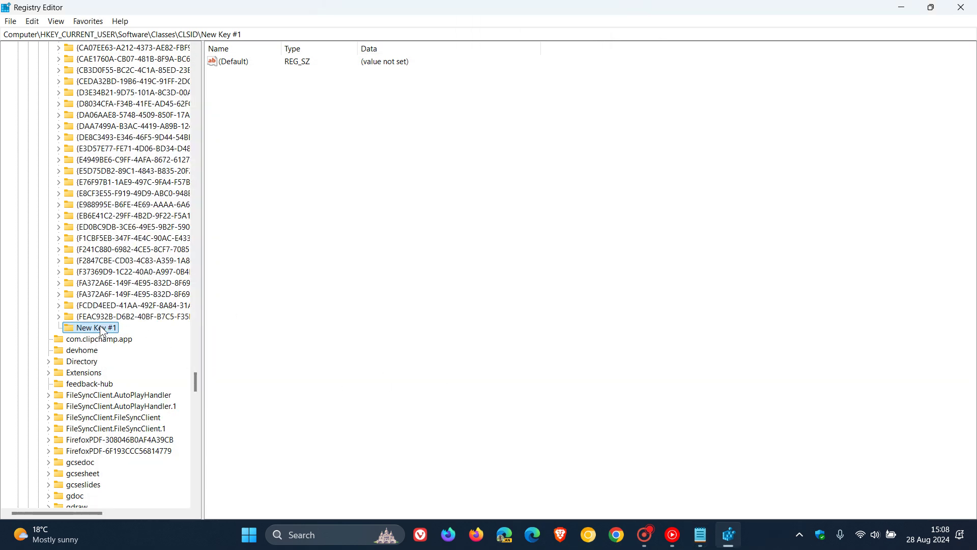
- Rename New Key #1 to {86ca1aa0-34aa-4e8b-a509-50c905bae2a2} by pasting the copied CLSID
right_click(100, 327)
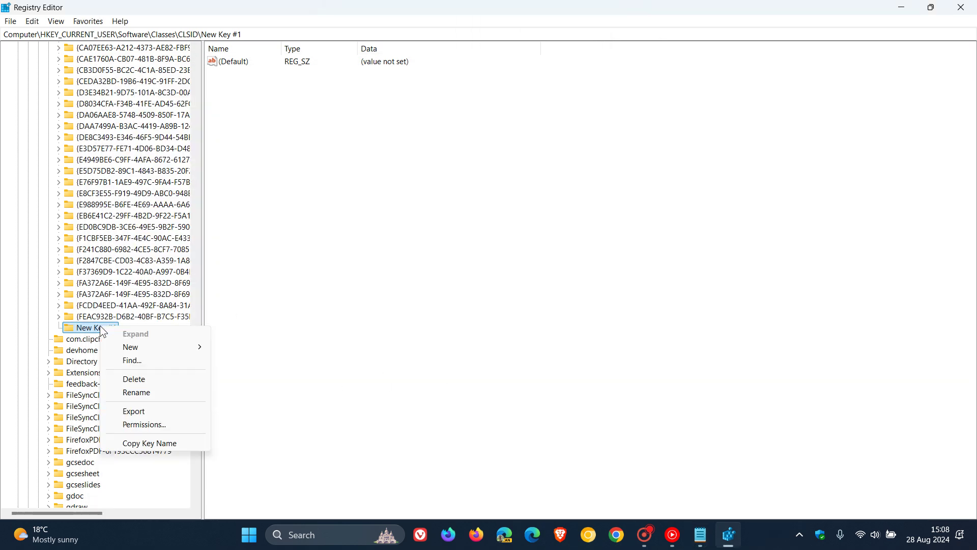
click(152, 394)
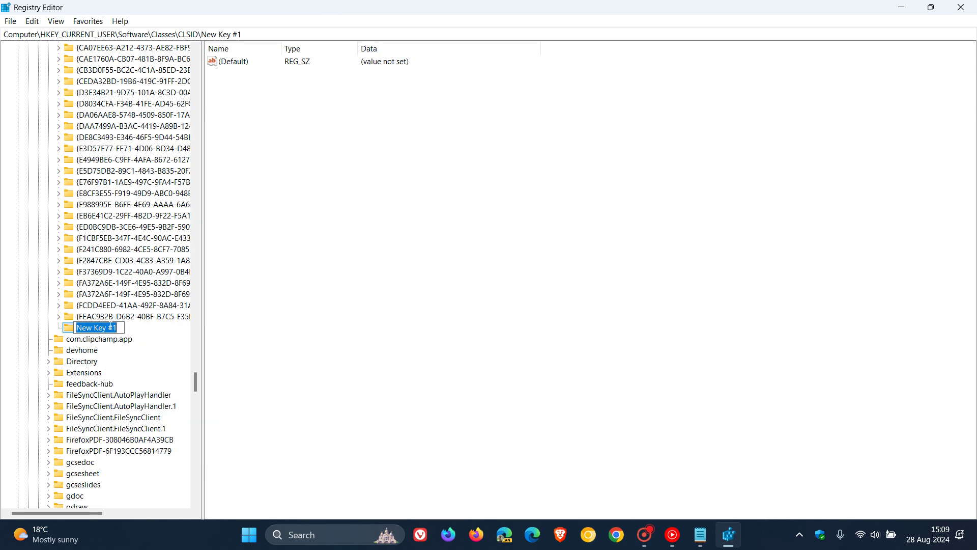
right_click(109, 326)
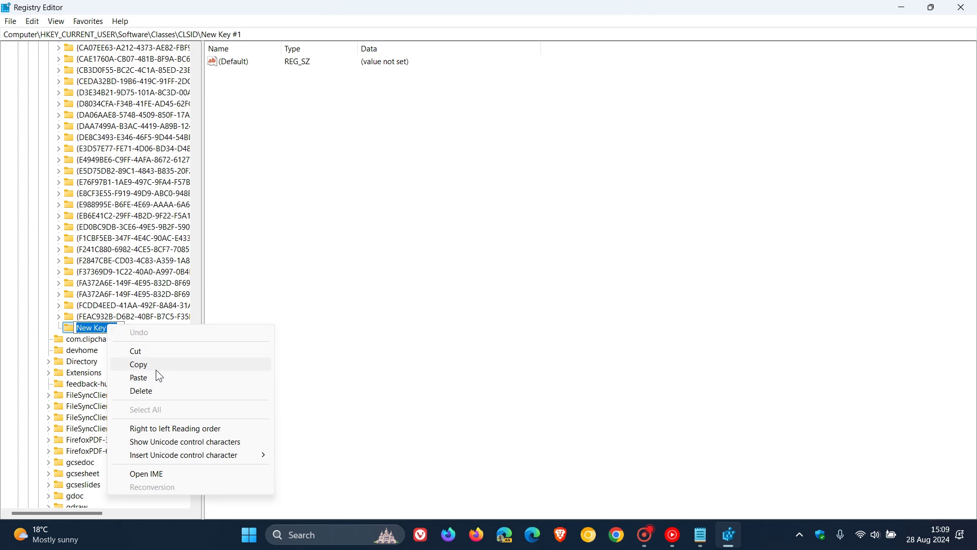
click(138, 378)
click(386, 321)
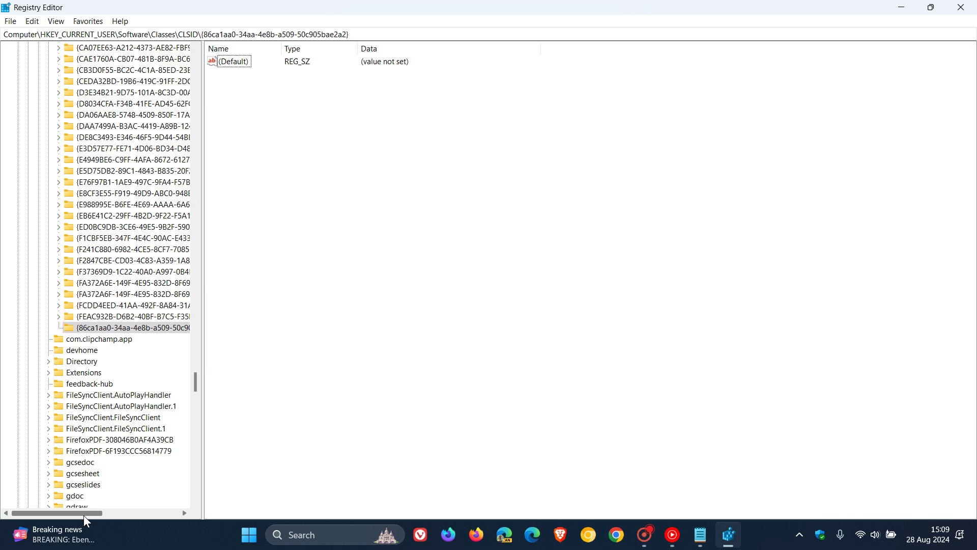
drag(84, 514, 109, 514)
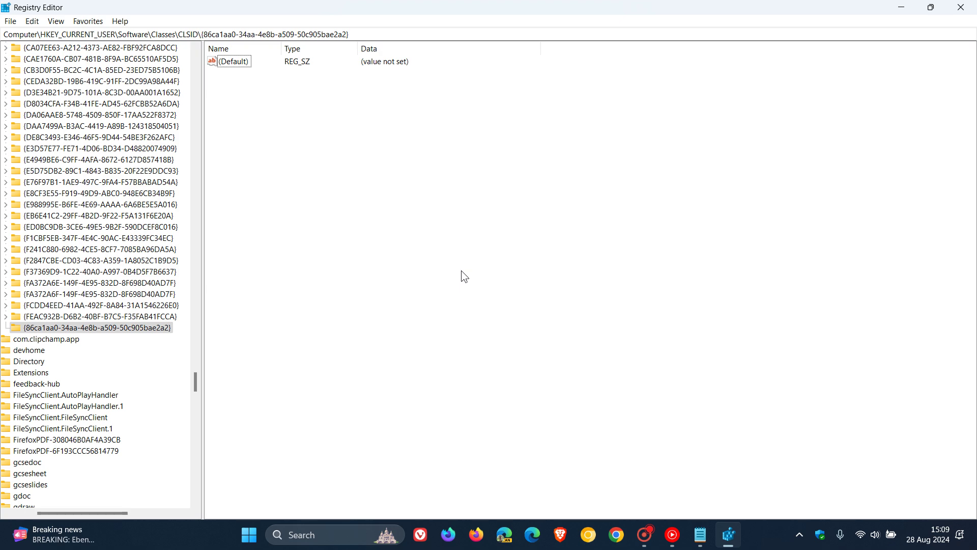
click(126, 330)
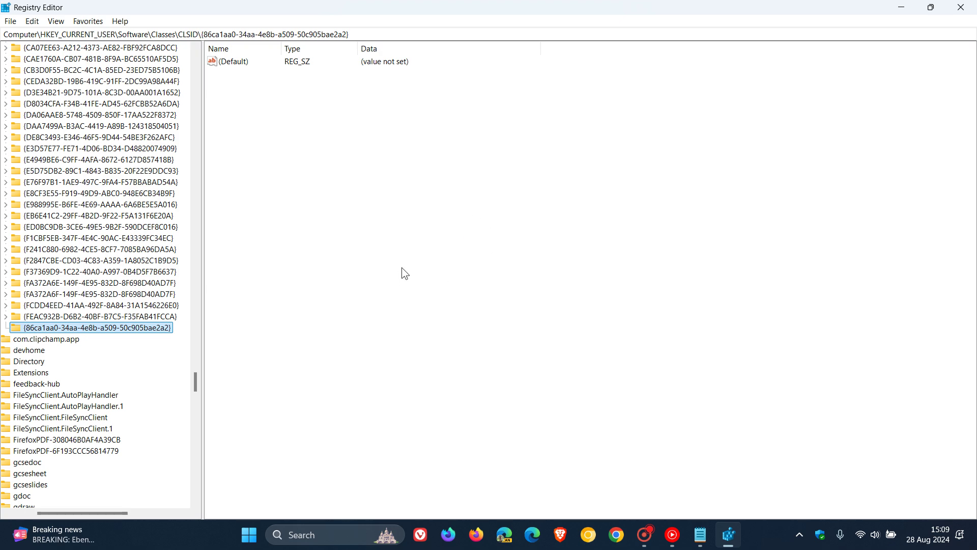
- Create subkey New Key #1 under the CLSID key, then bring up the Notepad notes naming InprocServer32
right_click(440, 229)
mouse_move(472, 239)
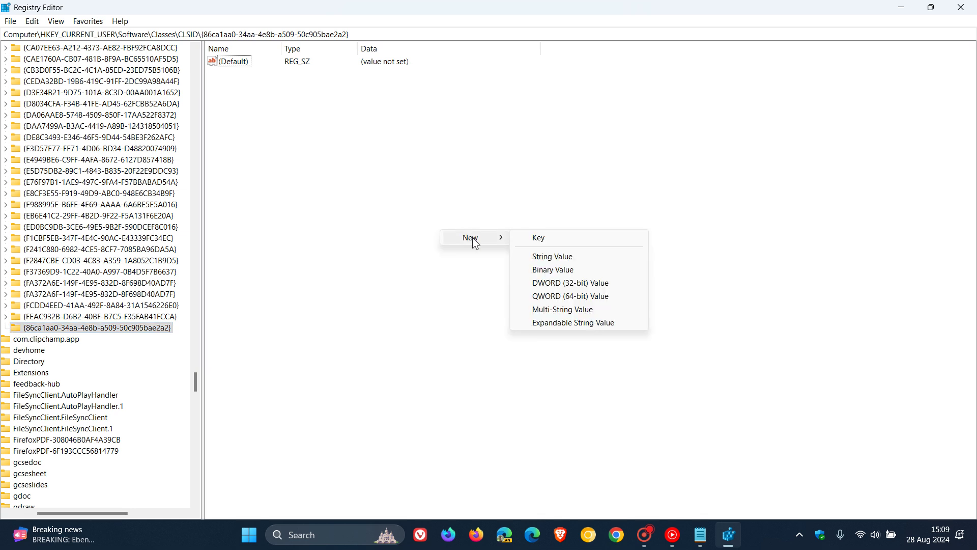
click(553, 238)
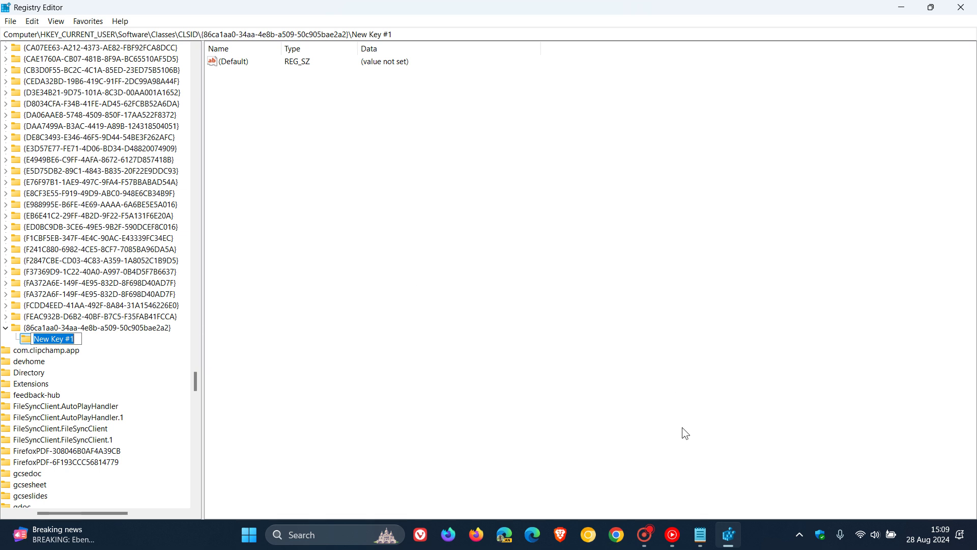
click(700, 535)
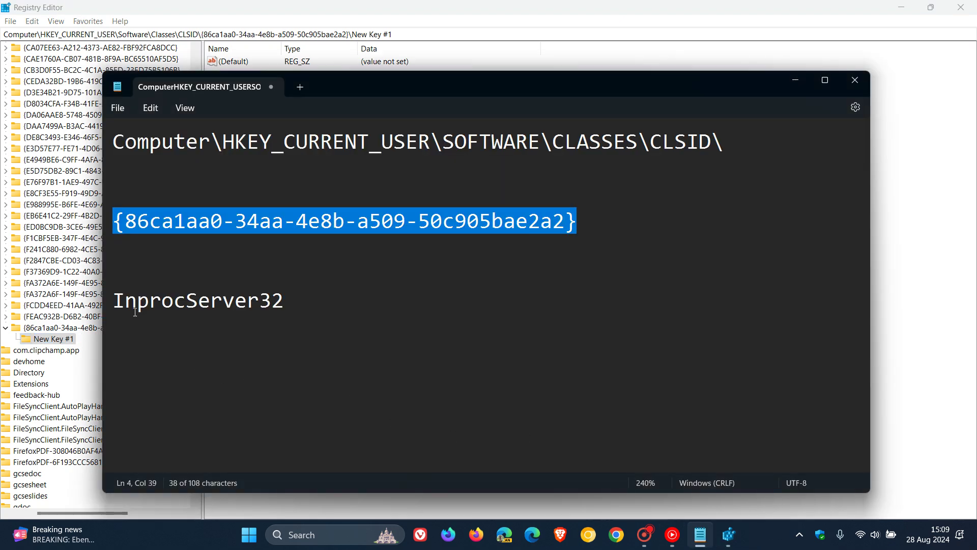
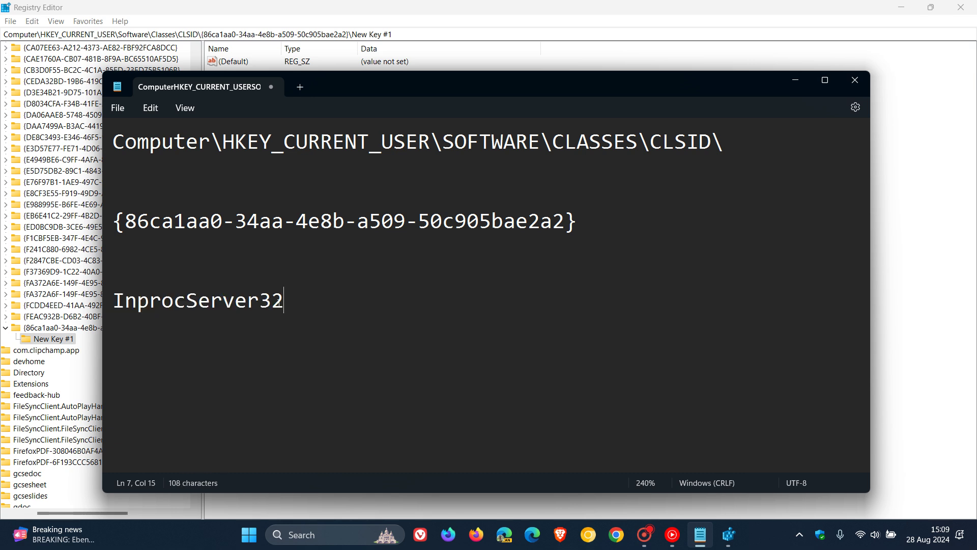
- Copy the word InprocServer32 from the Notepad notes
drag(113, 300, 278, 300)
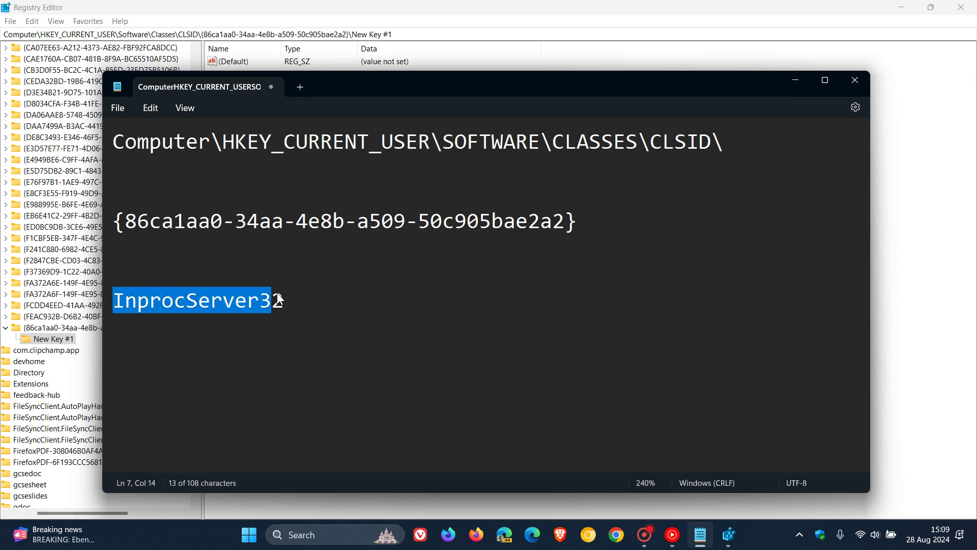
right_click(253, 292)
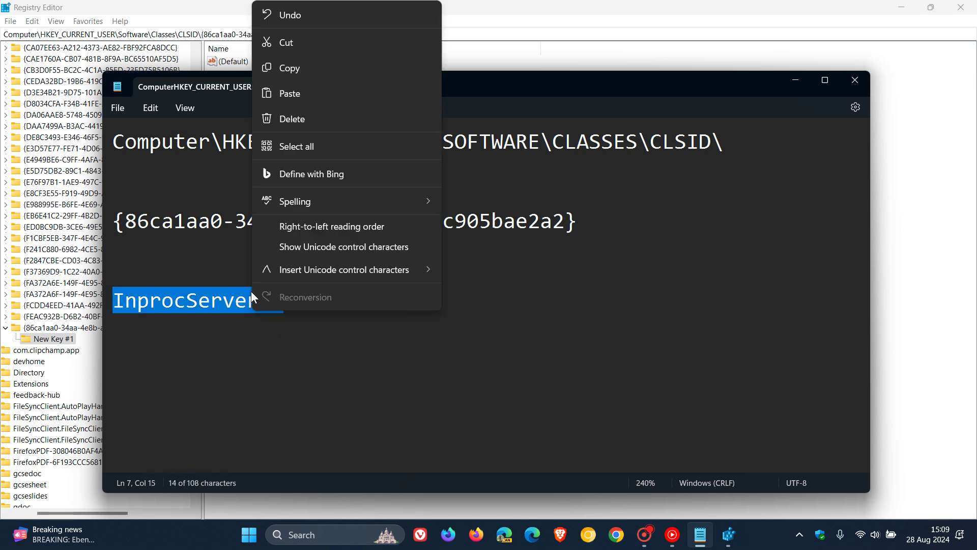
click(355, 68)
- Minimize Notepad and put New Key #1 under the {86ca1aa0-34aa-4e8b-a509-50c905bae2a2} key into rename mode
click(795, 81)
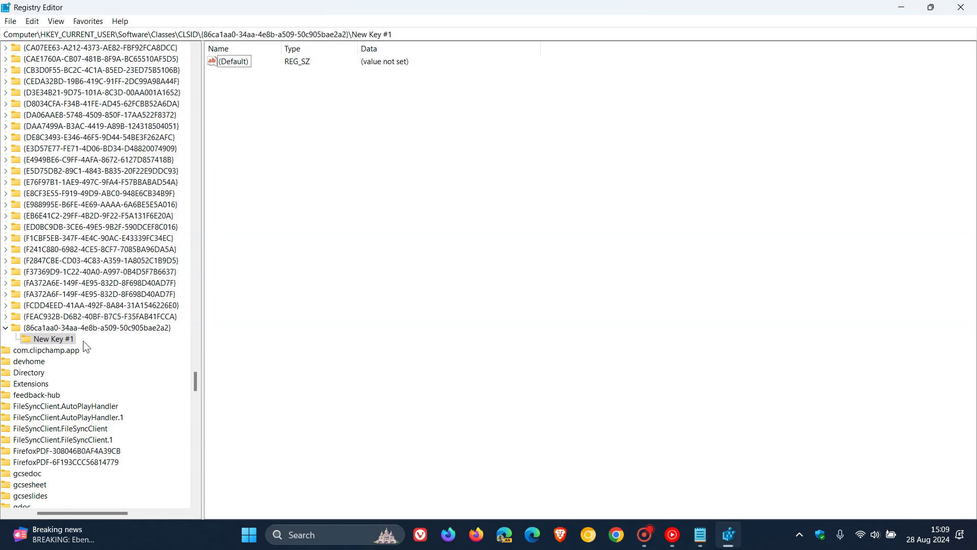
right_click(68, 340)
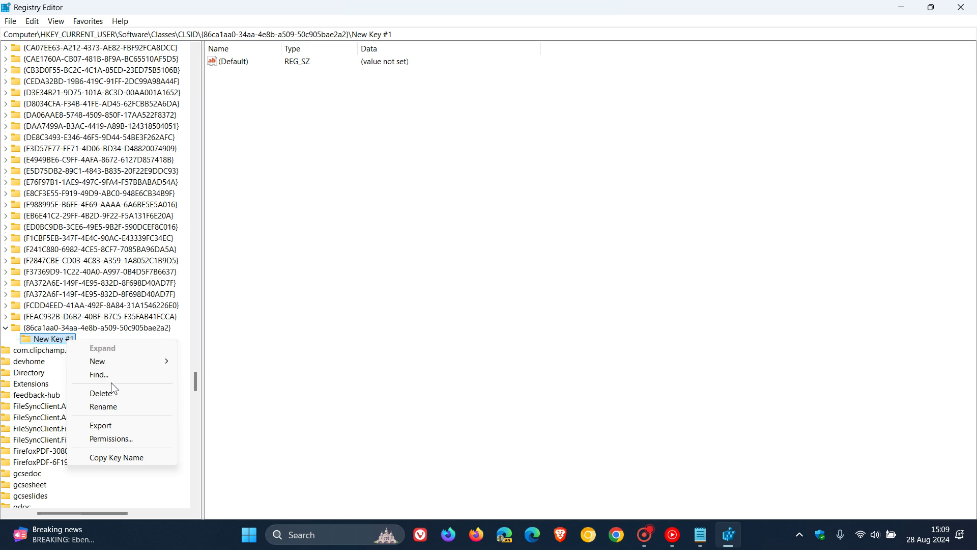
click(113, 407)
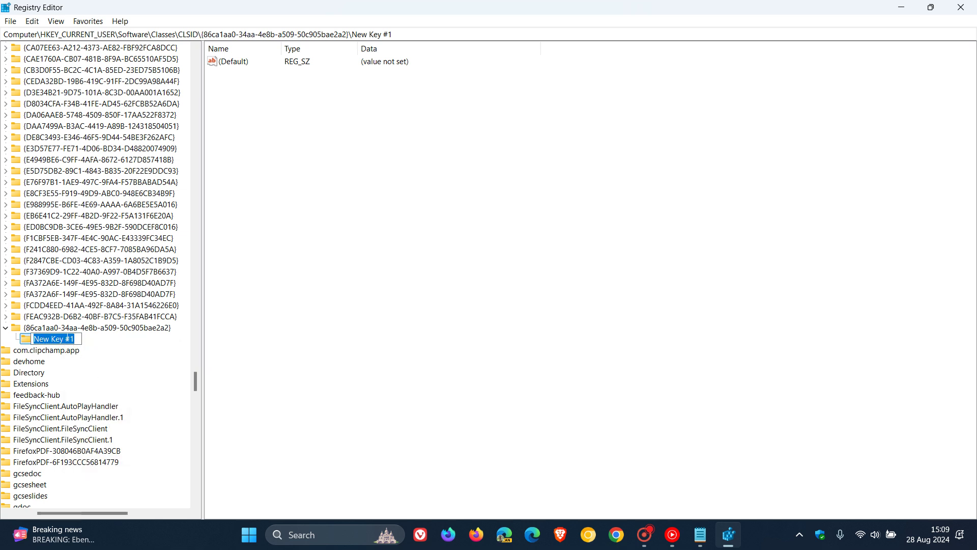
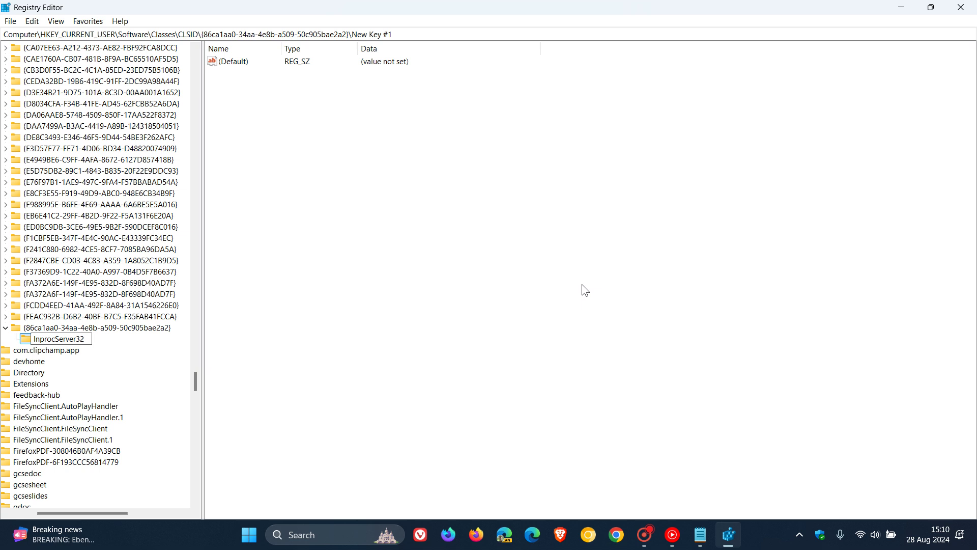
- Commit 'InprocServer32' as the name of the new key under the {86ca1aa0-34aa-4e8b-a509-50c905bae2a2} CLSID
click(507, 247)
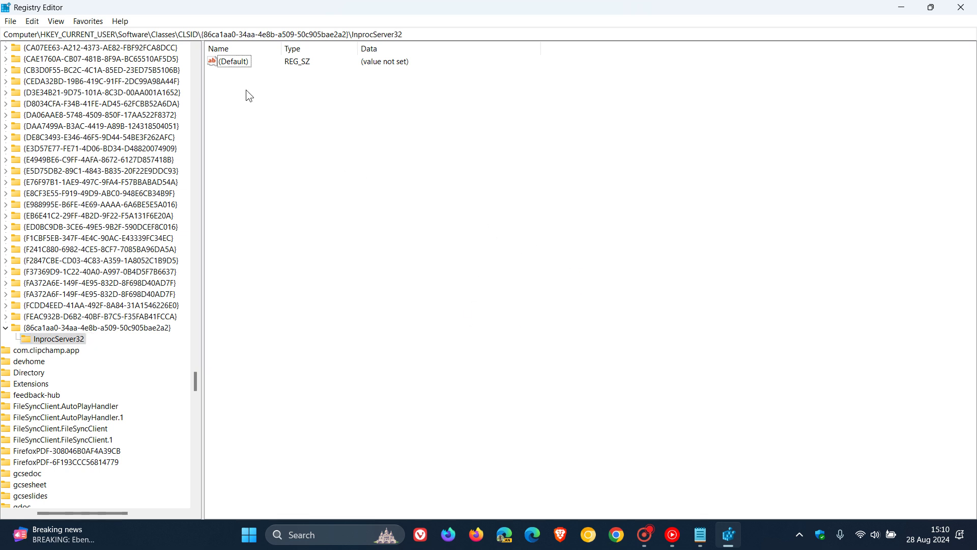
- Save InprocServer32's (Default) value with blank data, then close Registry Editor
double_click(246, 70)
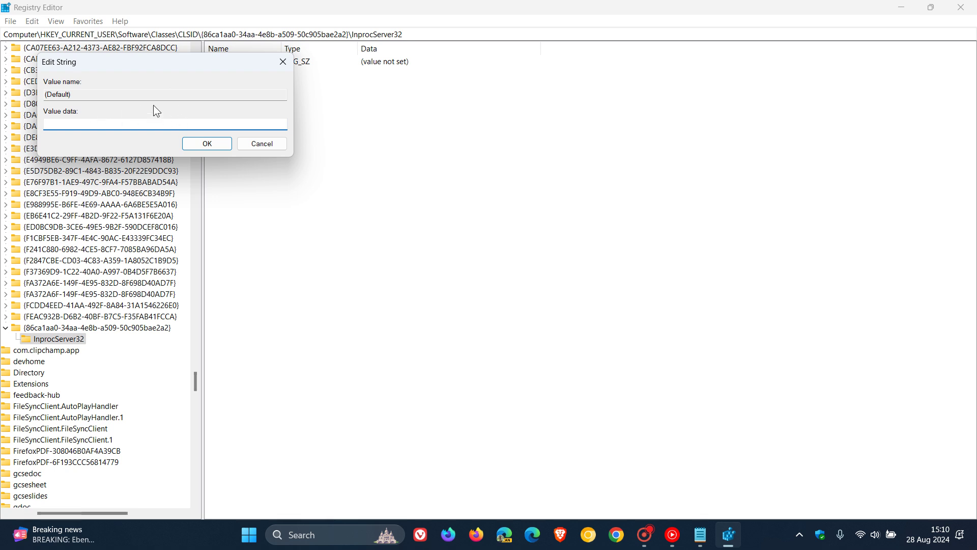
click(208, 143)
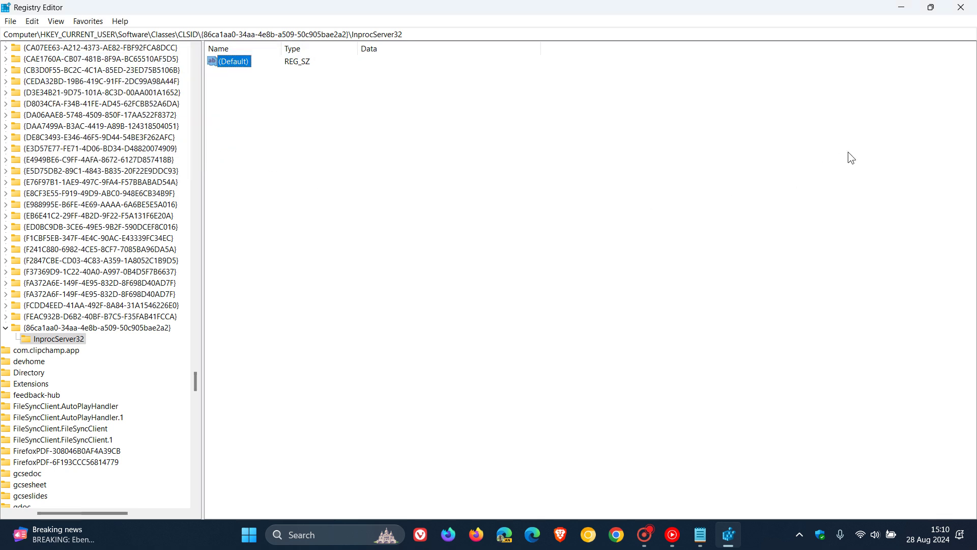
click(966, 11)
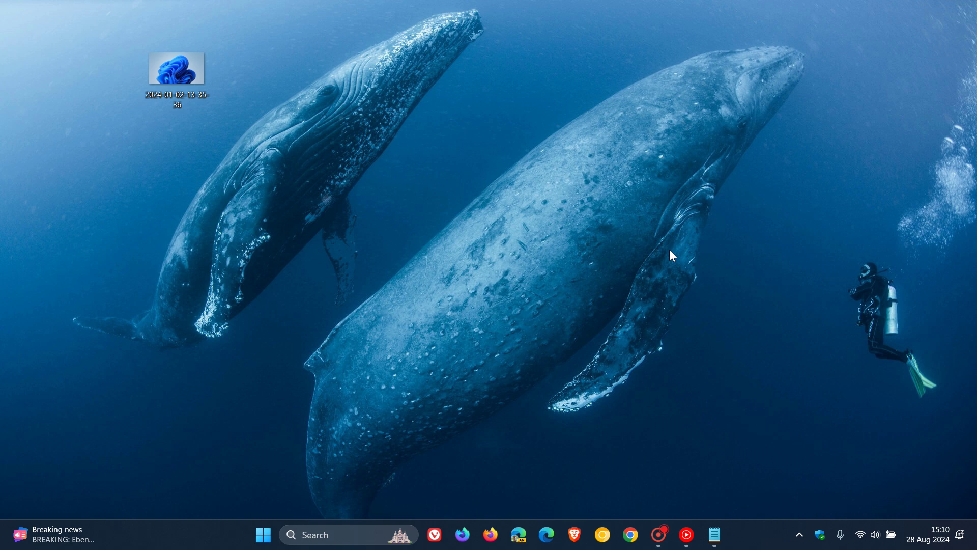
click(262, 532)
click(596, 491)
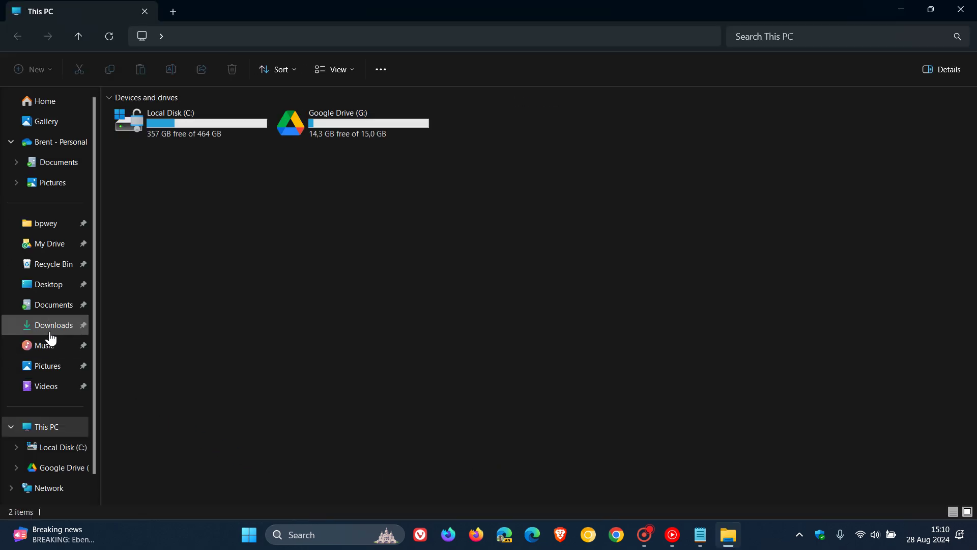
click(55, 392)
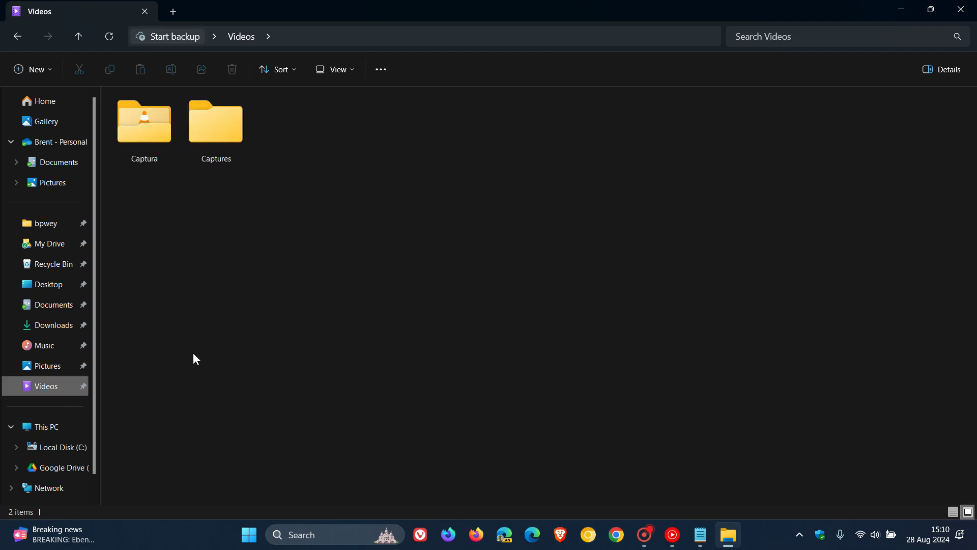
double_click(151, 133)
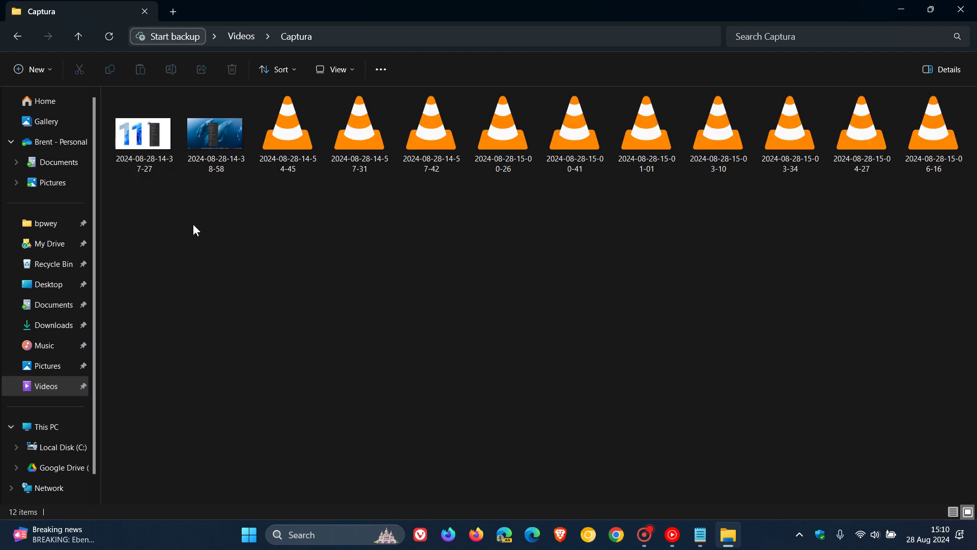
click(217, 140)
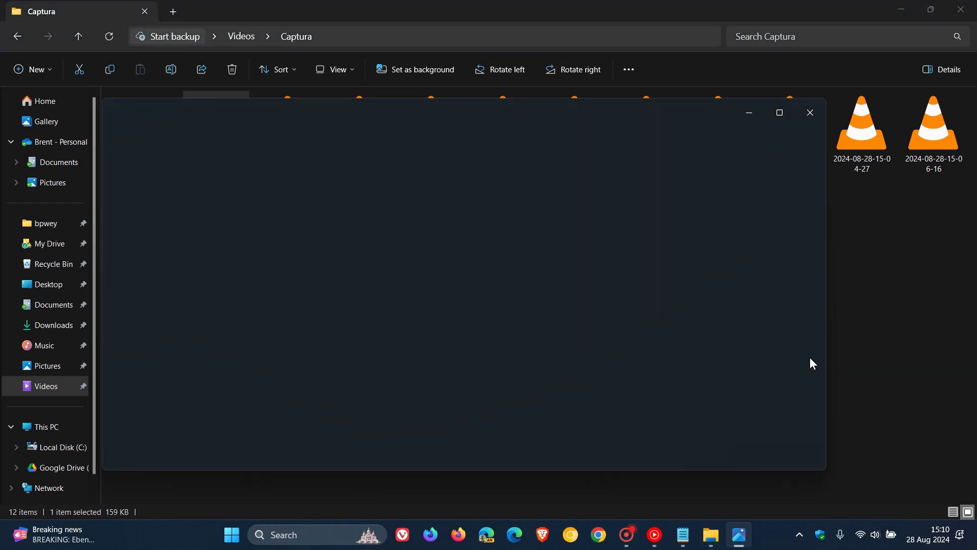
click(901, 9)
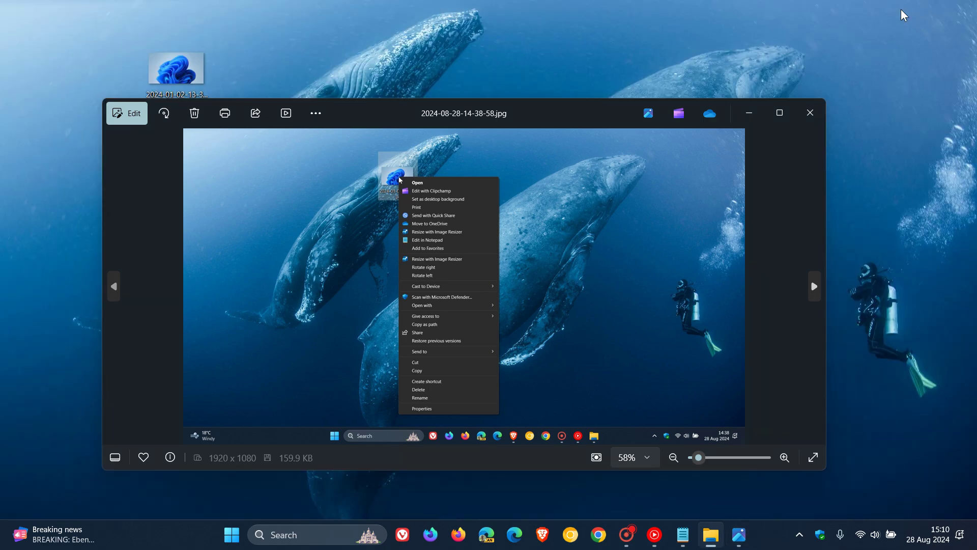
click(813, 457)
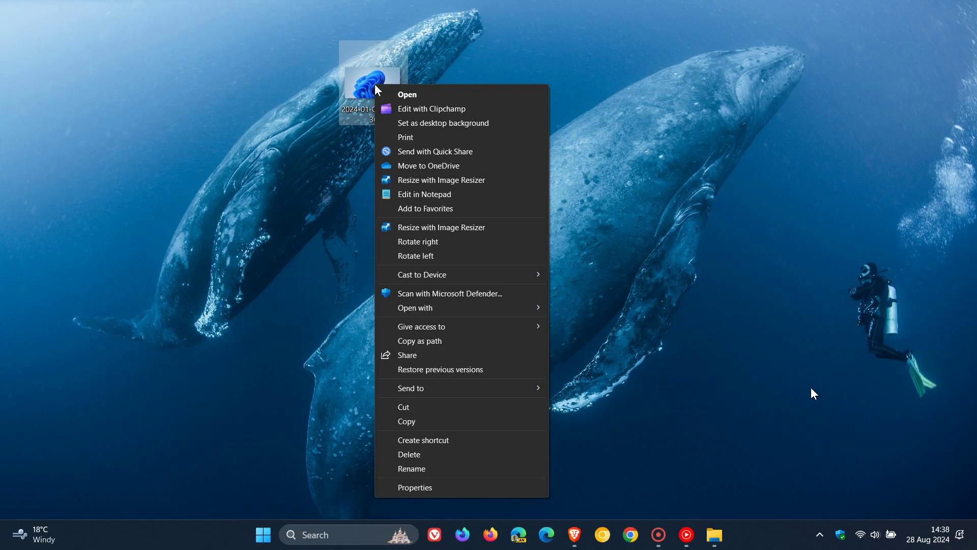